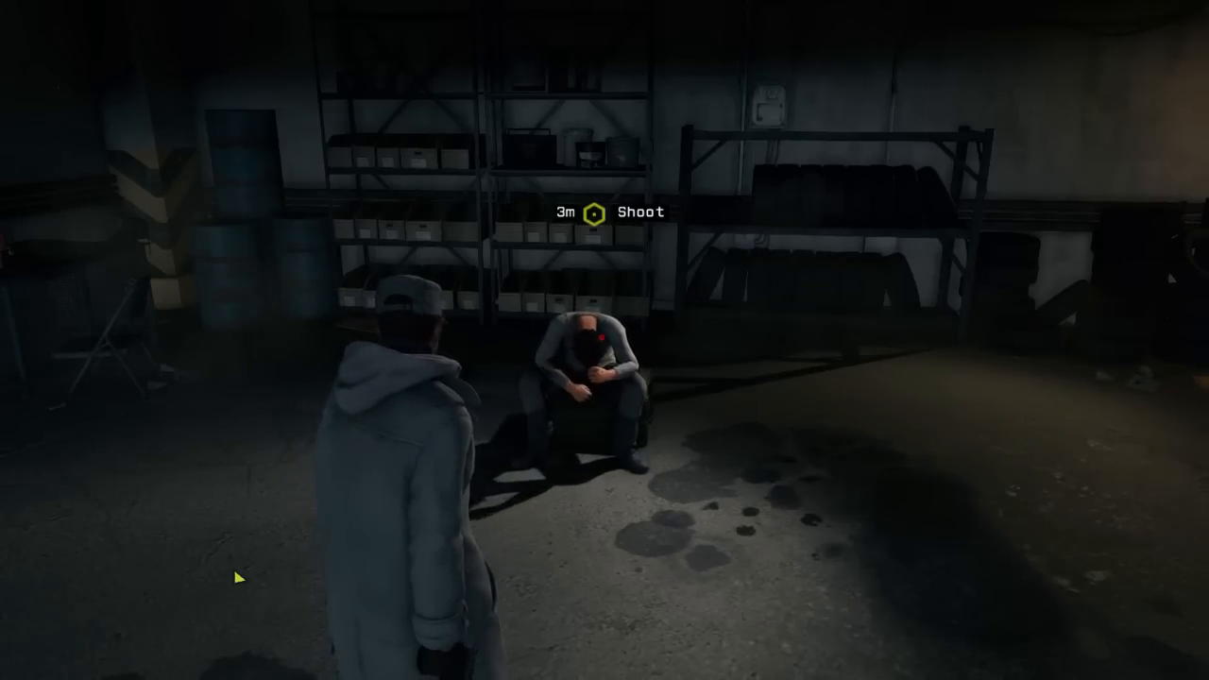
key(s)
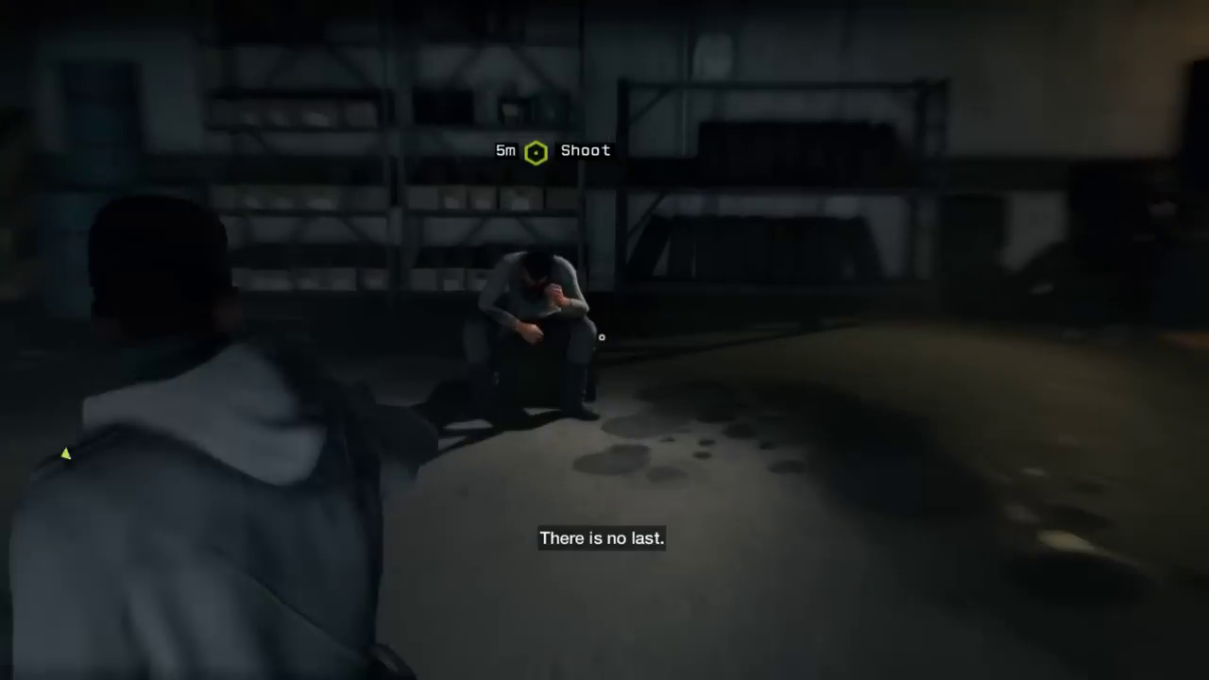
right_click(602, 337)
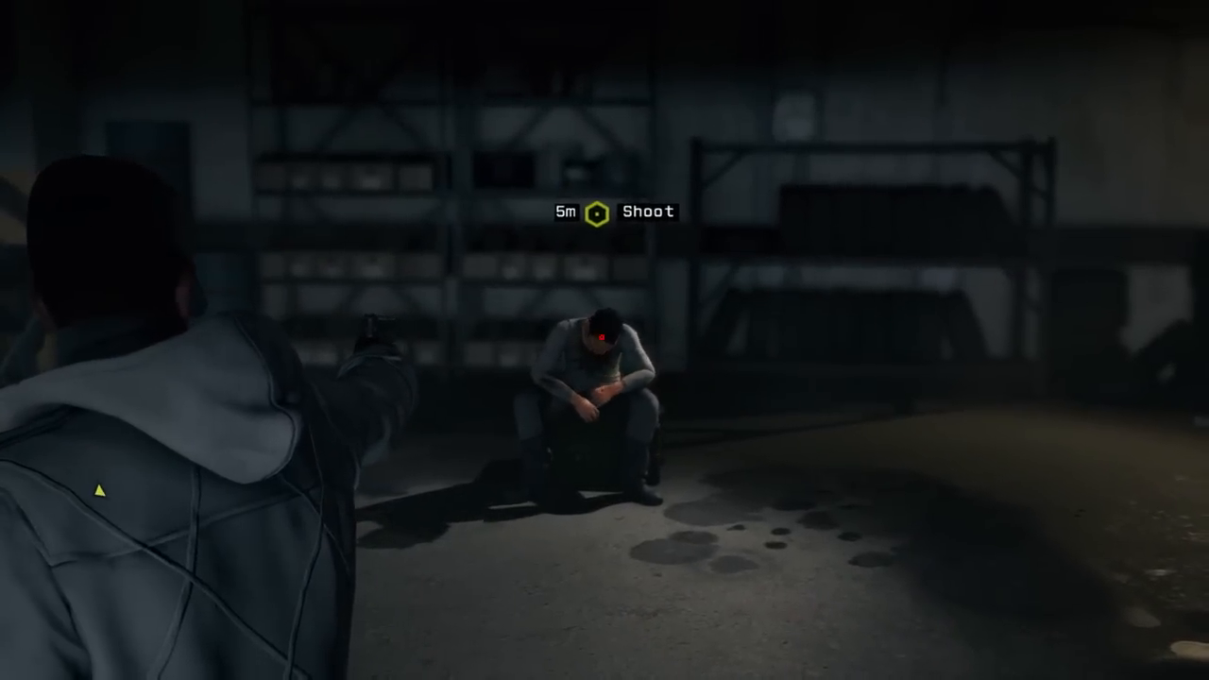